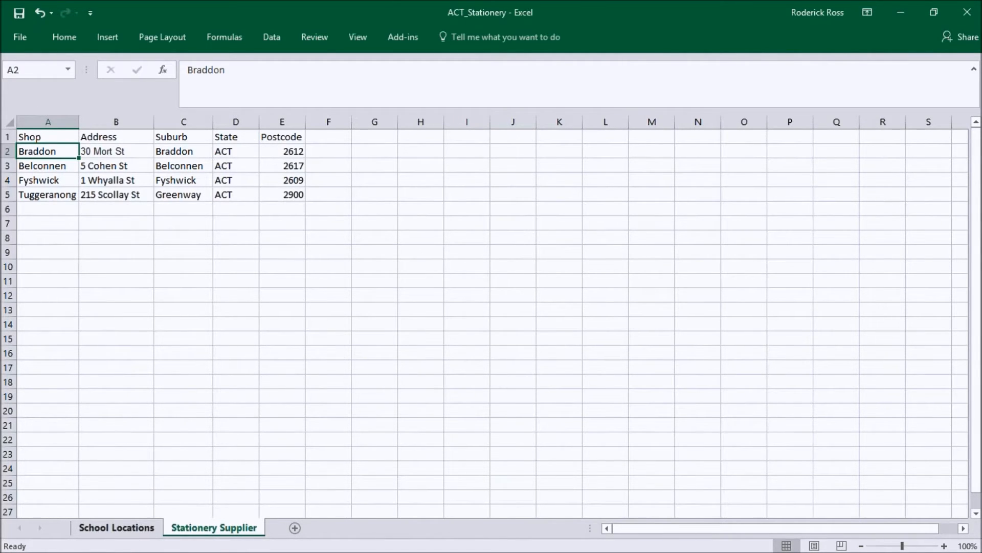
Display the School Locations sheet and launch the Map Intelligence map of the schools and stationery shops
left_click(115, 529)
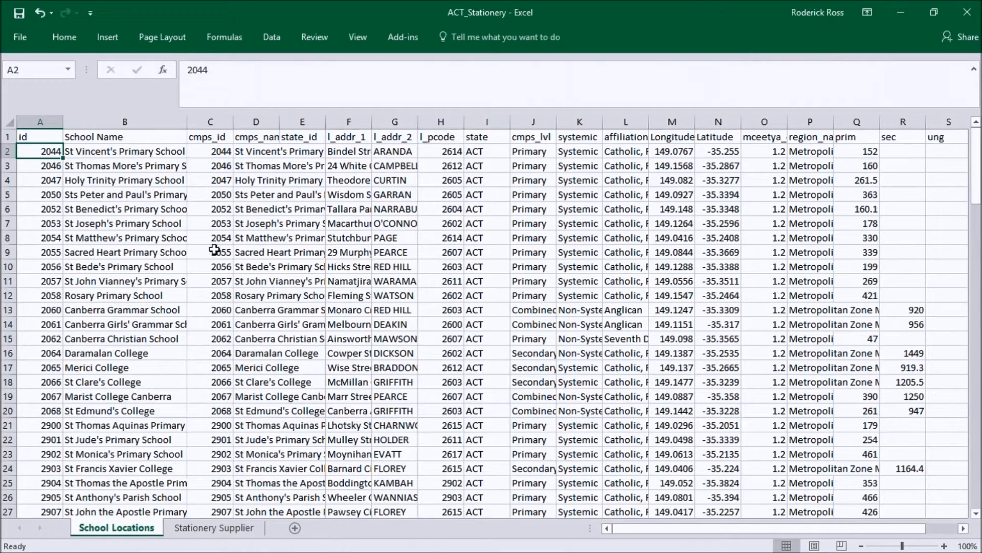
left_click(402, 37)
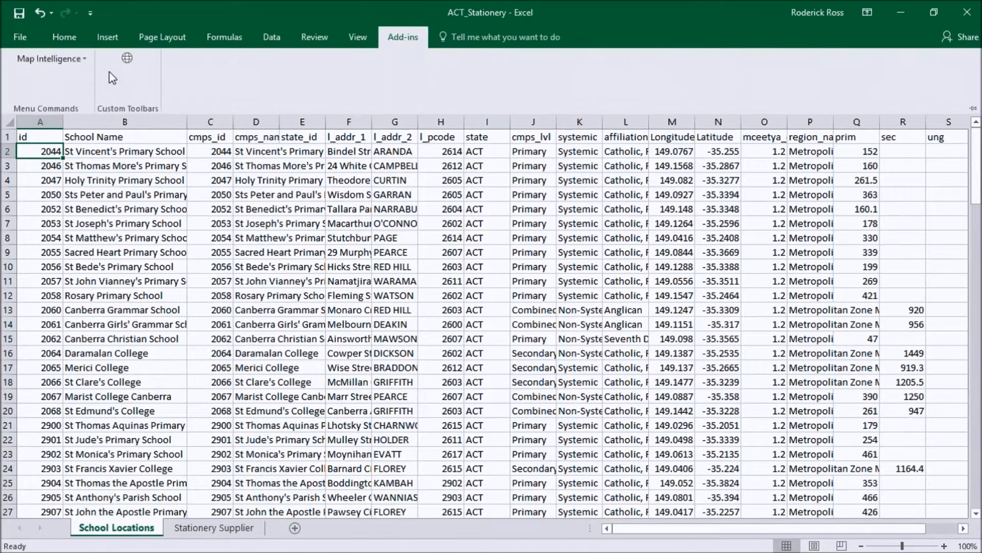
left_click(123, 65)
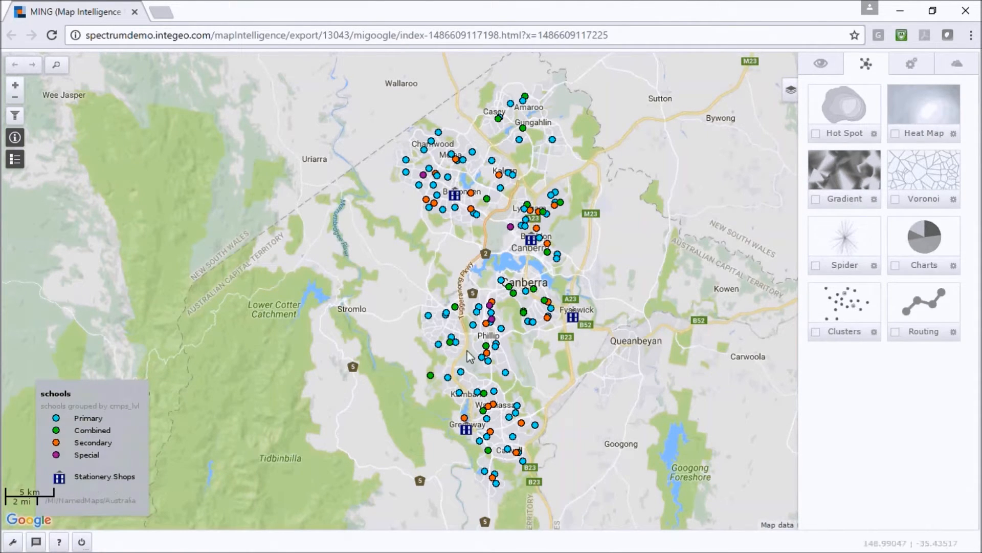
Look up the location details of the Greenway stationery shop and a school in Kaleen, closing each information view
left_click(466, 421)
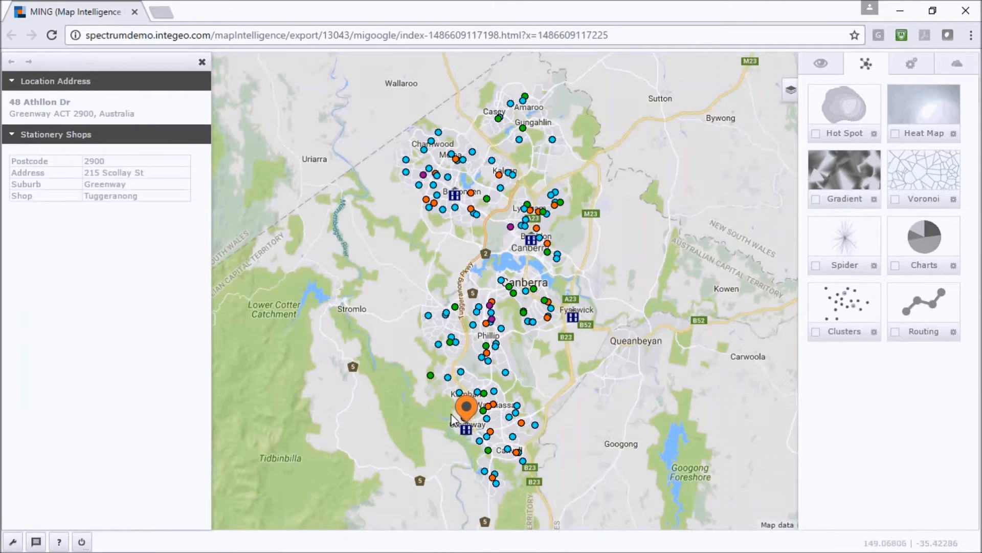
left_click(201, 63)
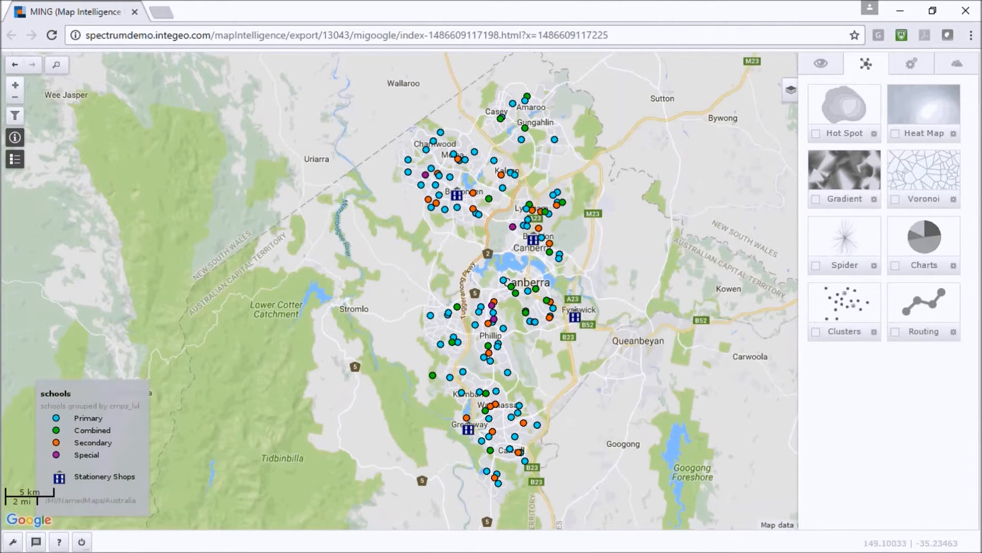
left_click(502, 175)
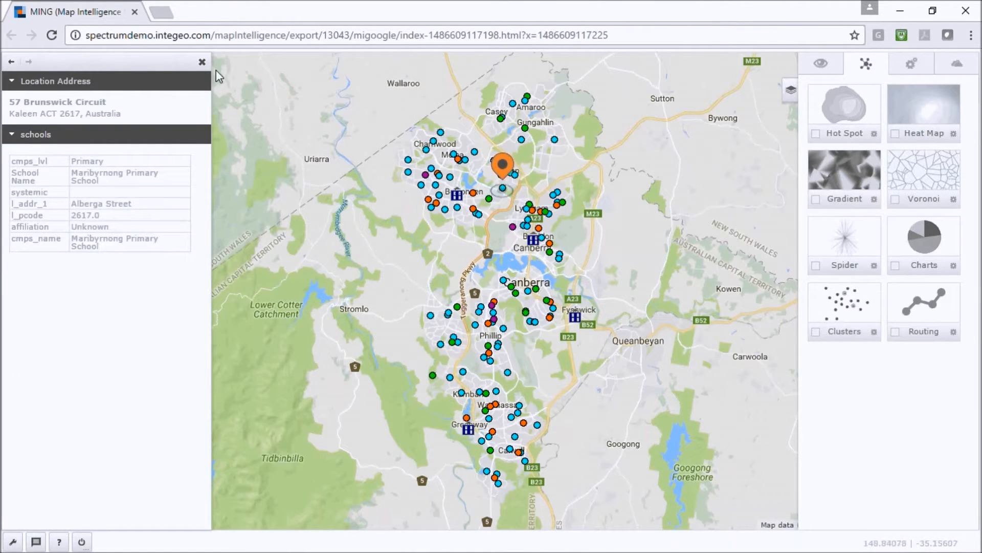
left_click(202, 64)
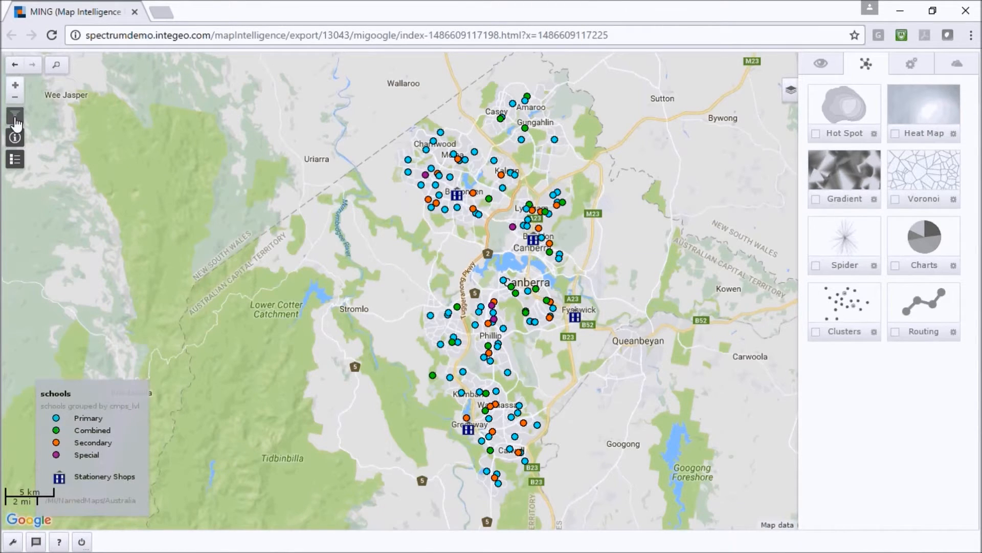
Generate 5-minute travel-time selection areas around the Belconnen, Braddon, Fyshwick and Greenway stationery shops
mouse_move(16, 121)
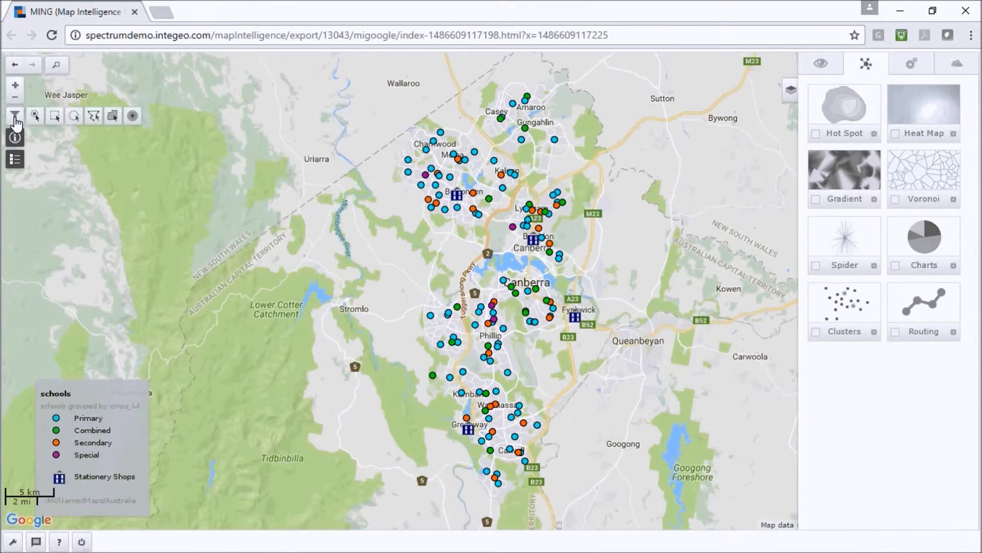
left_click(133, 116)
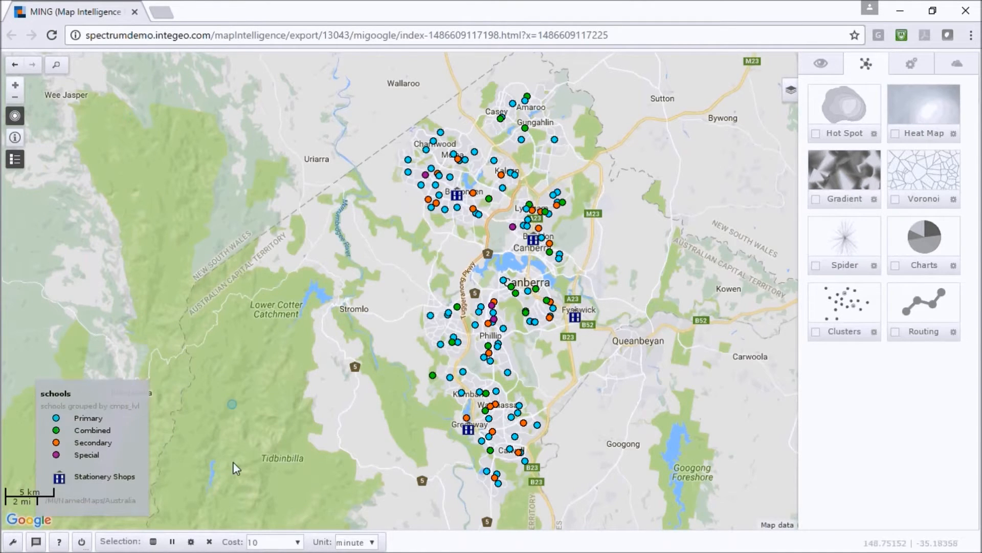
left_click(290, 542)
left_click(261, 370)
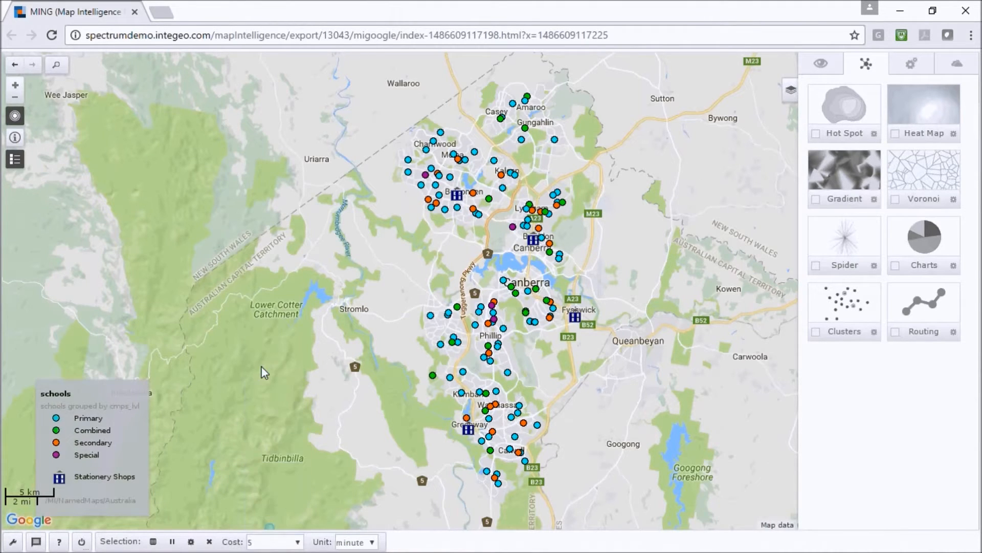
left_click(456, 195)
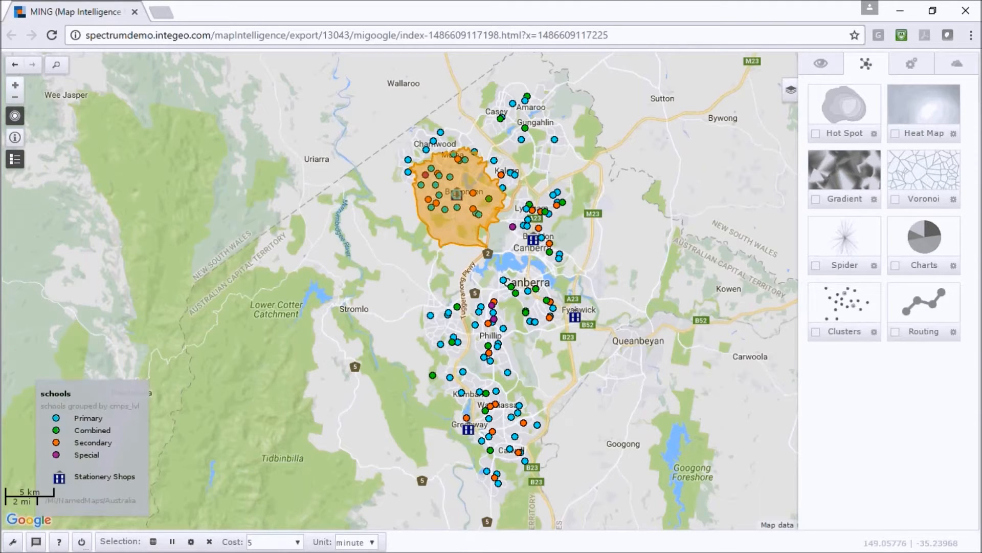
left_click(533, 239)
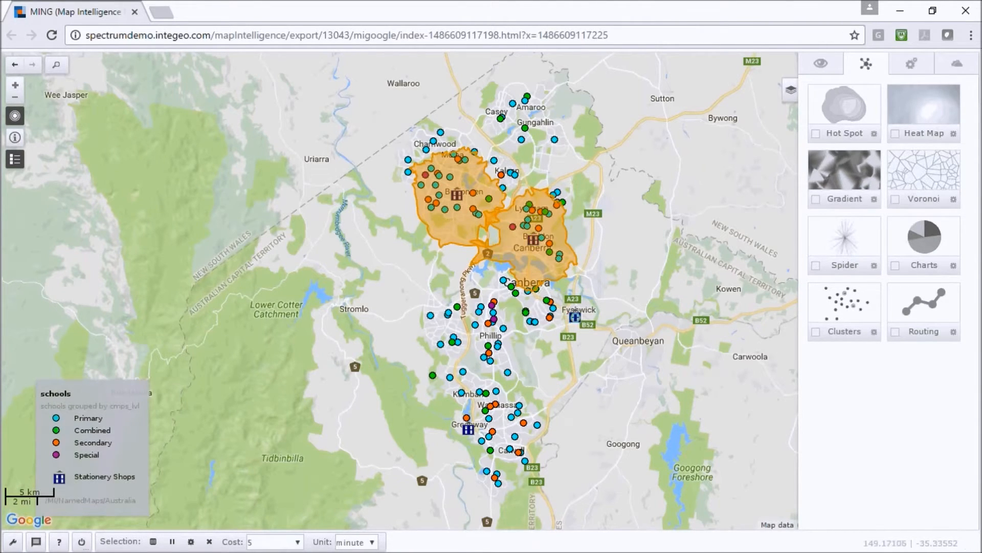
left_click(575, 317)
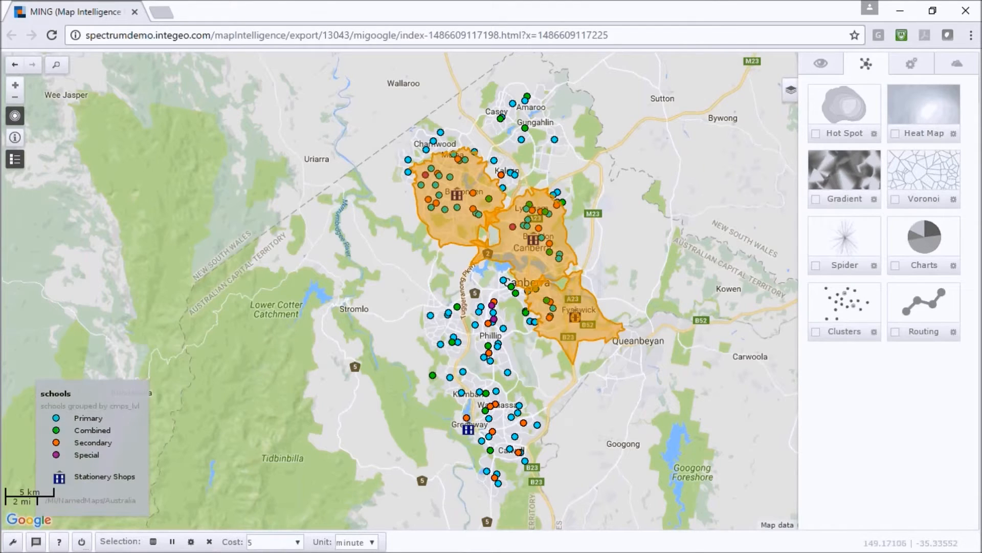
left_click(468, 430)
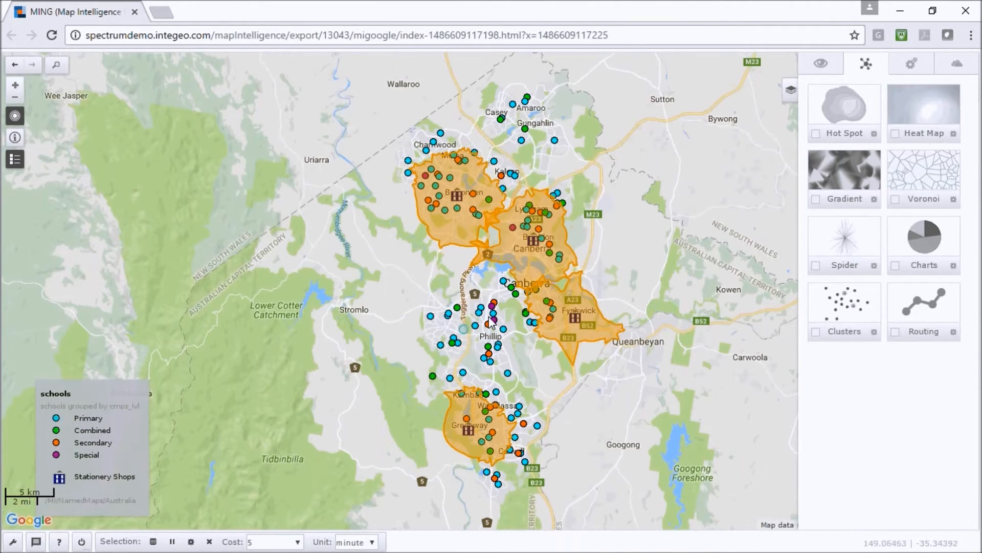
Add 10-minute travel-time selection areas around the same four stationery shops
left_click(299, 542)
left_click(253, 421)
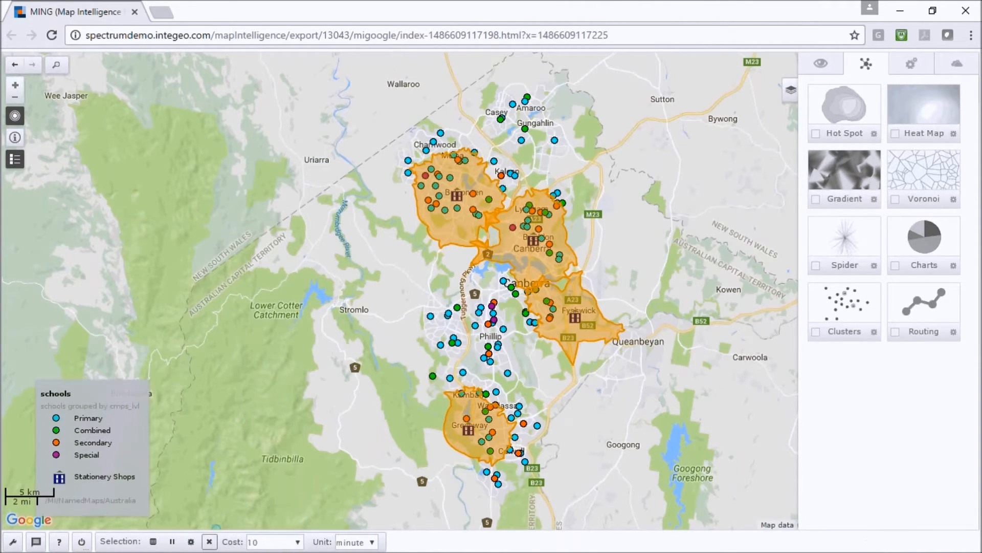
left_click(459, 196)
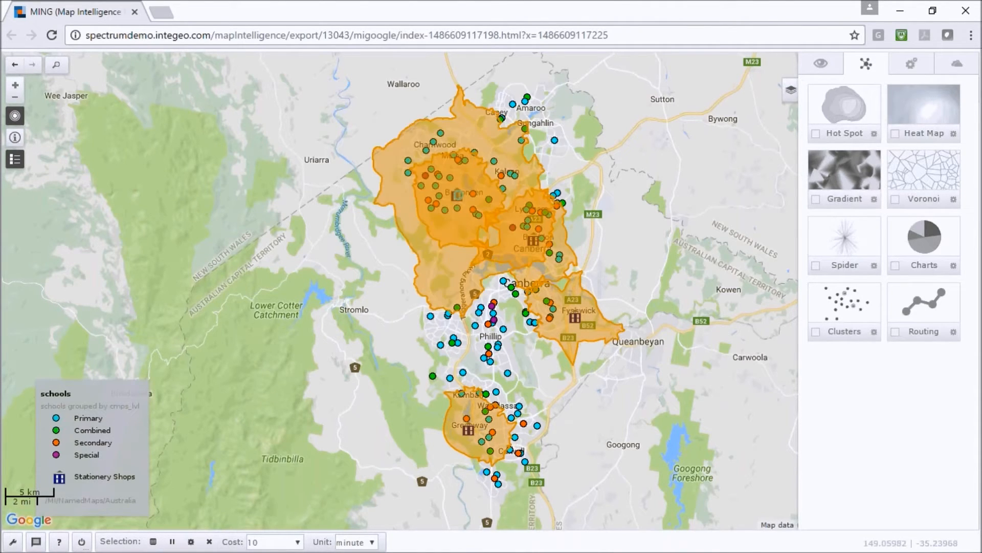
left_click(533, 240)
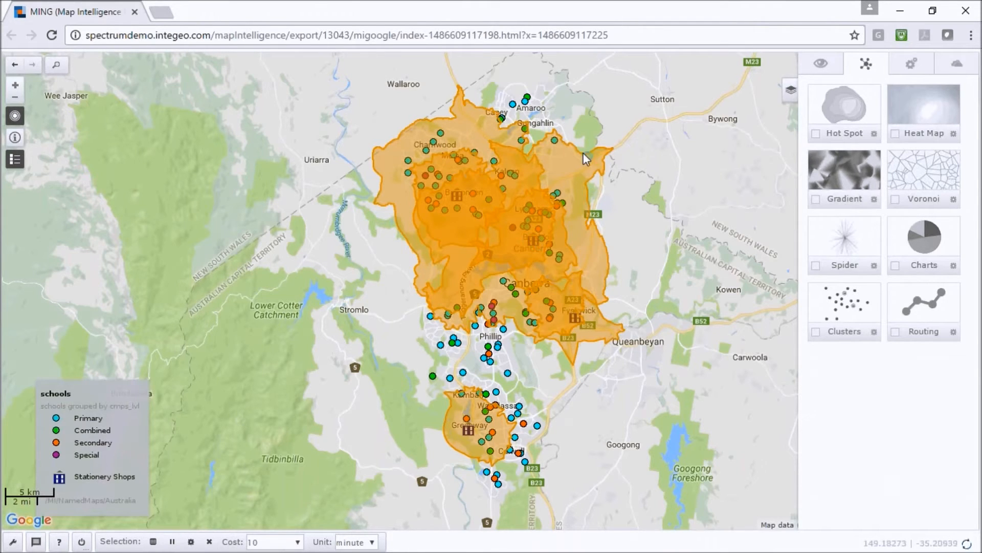
left_click(575, 318)
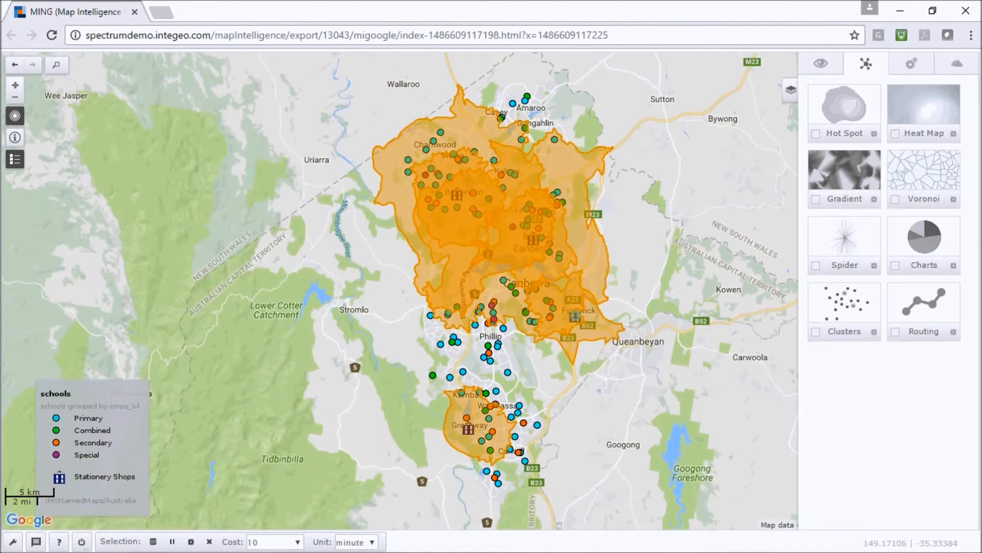
left_click(469, 430)
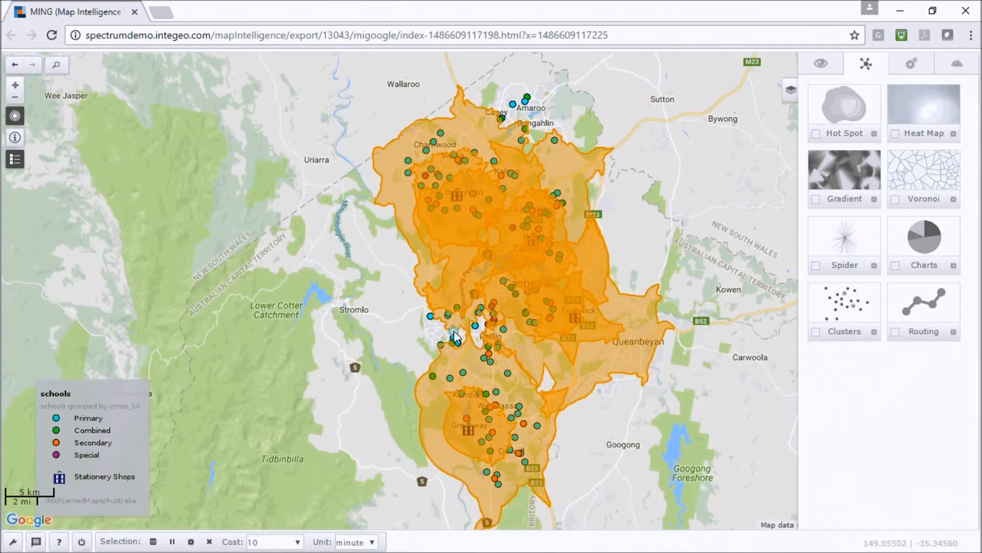
Delete all travel-time selection results from the map and return to the feature information tool
left_click(153, 541)
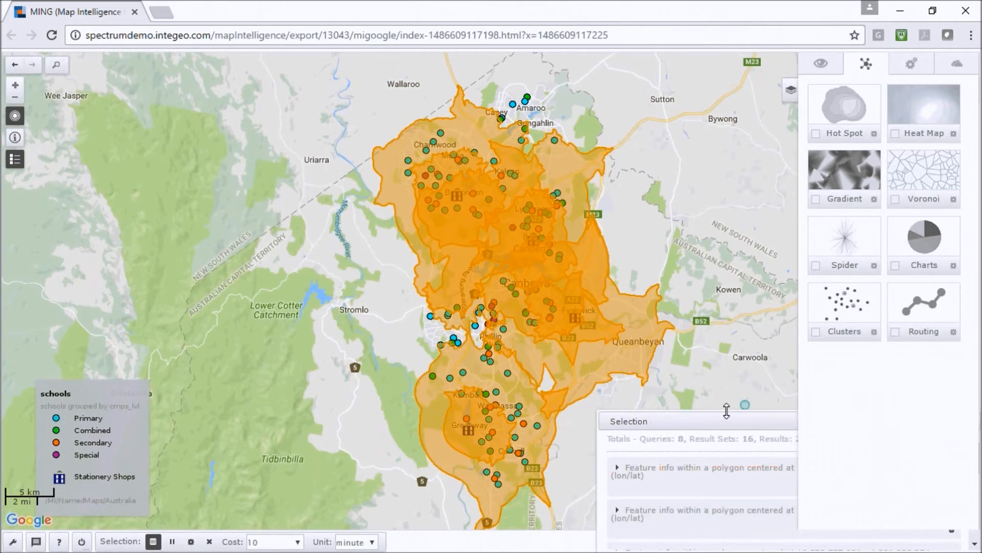
left_click_drag(731, 423, 429, 394)
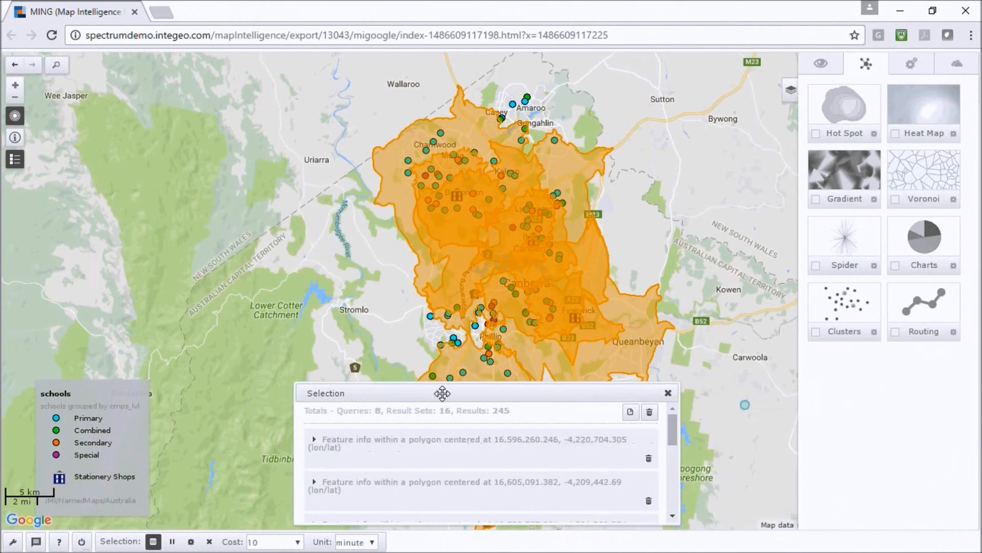
left_click(650, 413)
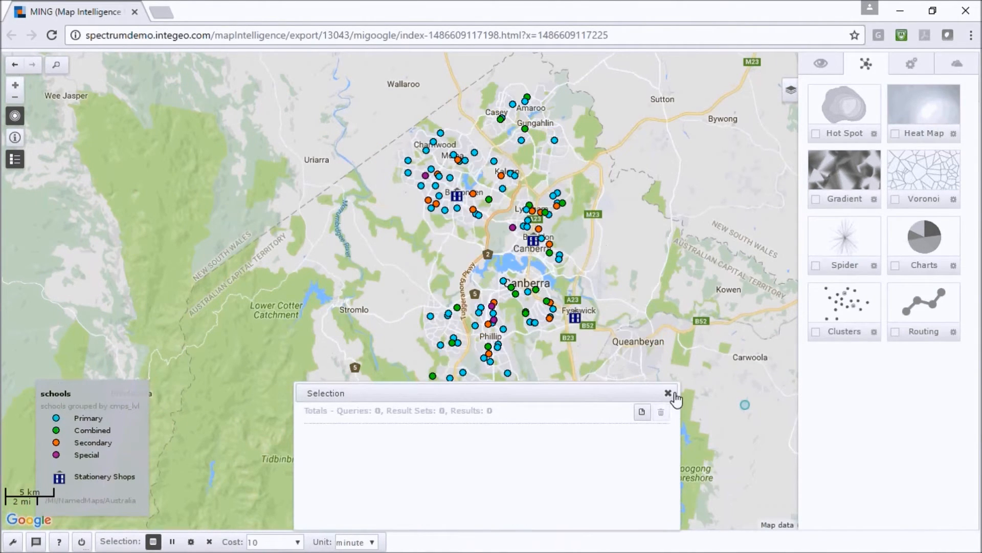
left_click(668, 393)
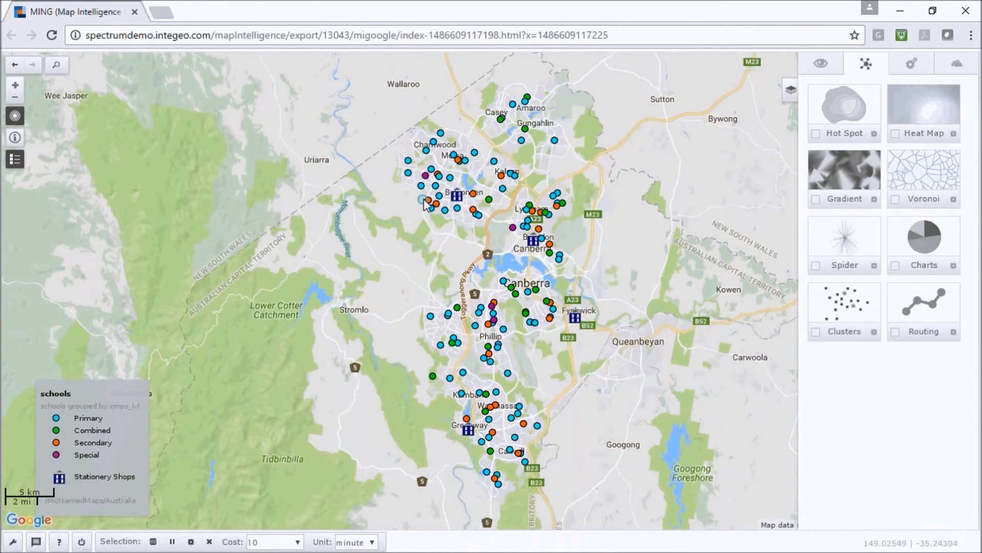
left_click(17, 137)
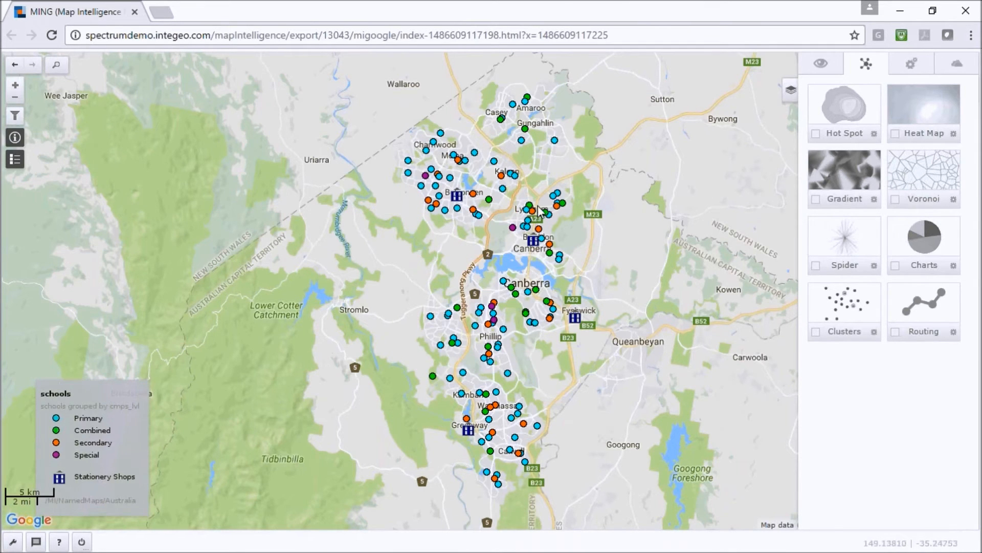
Set up Routing with the Belconnen stationery shop as both the start point and the end point
scroll(477, 178, "up", 1)
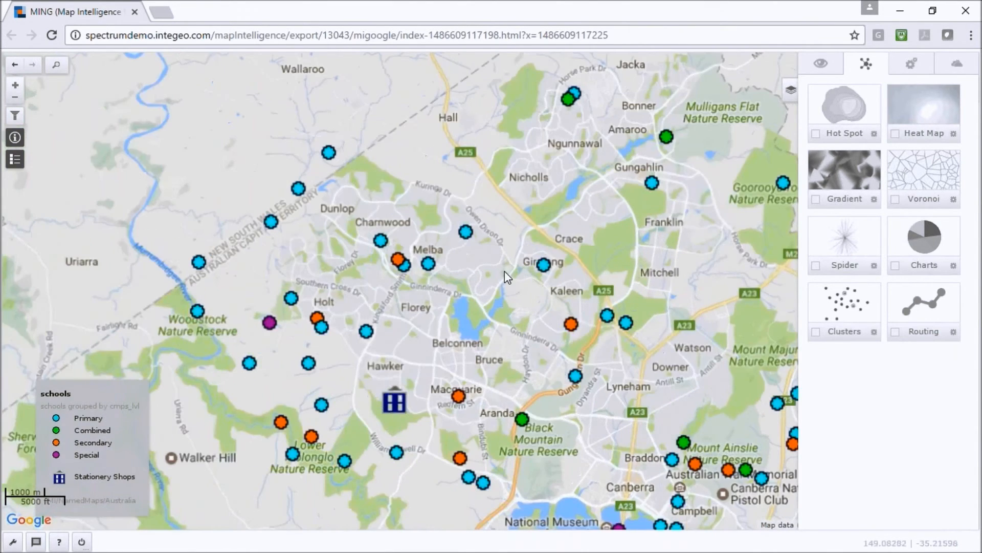
scroll(504, 271, "up", 1)
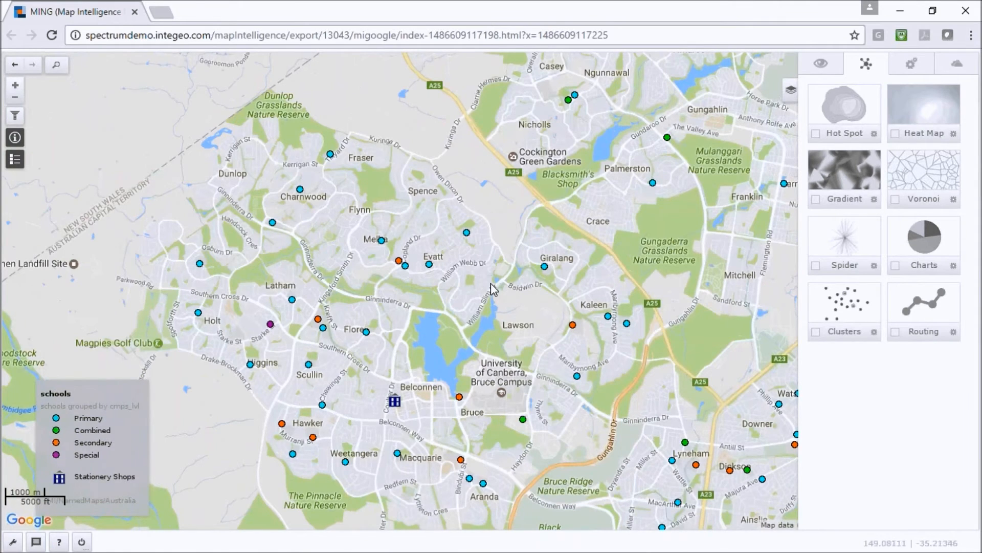
left_click_drag(509, 251, 492, 250)
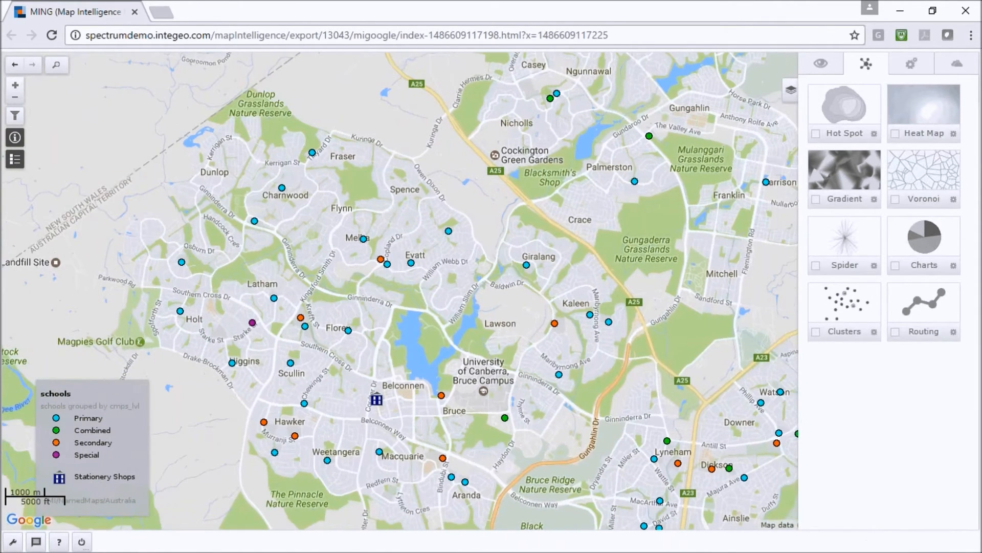
left_click(928, 306)
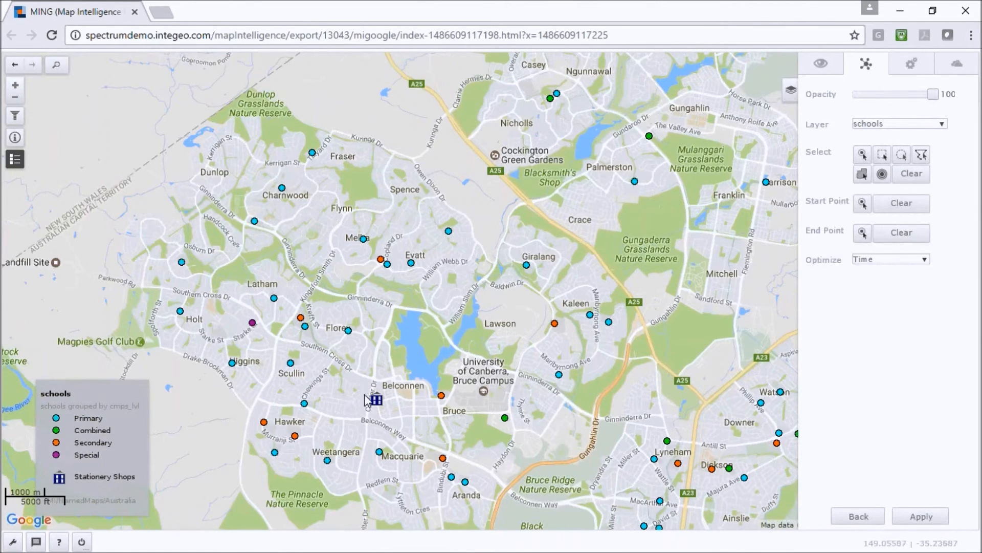
left_click(863, 204)
left_click(377, 401)
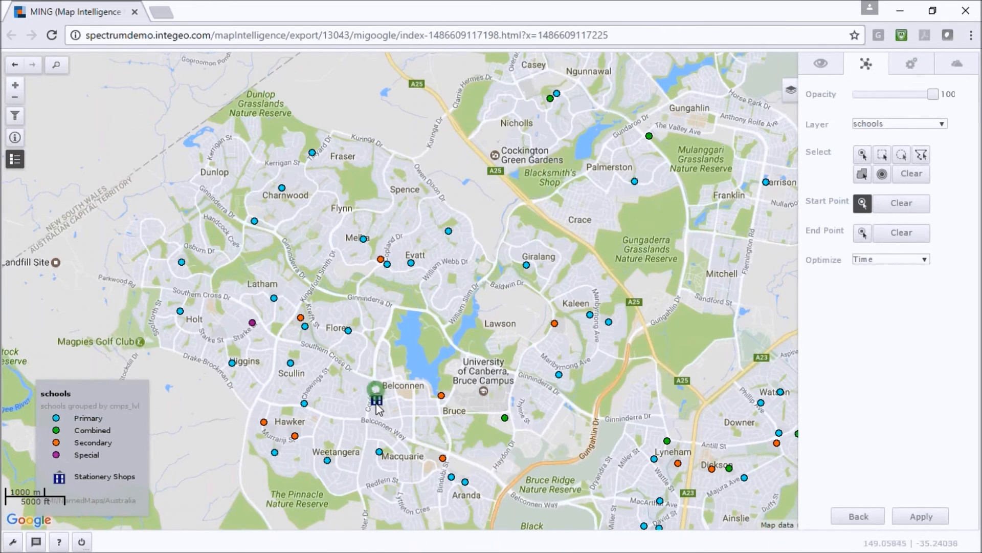
left_click(863, 233)
left_click(376, 401)
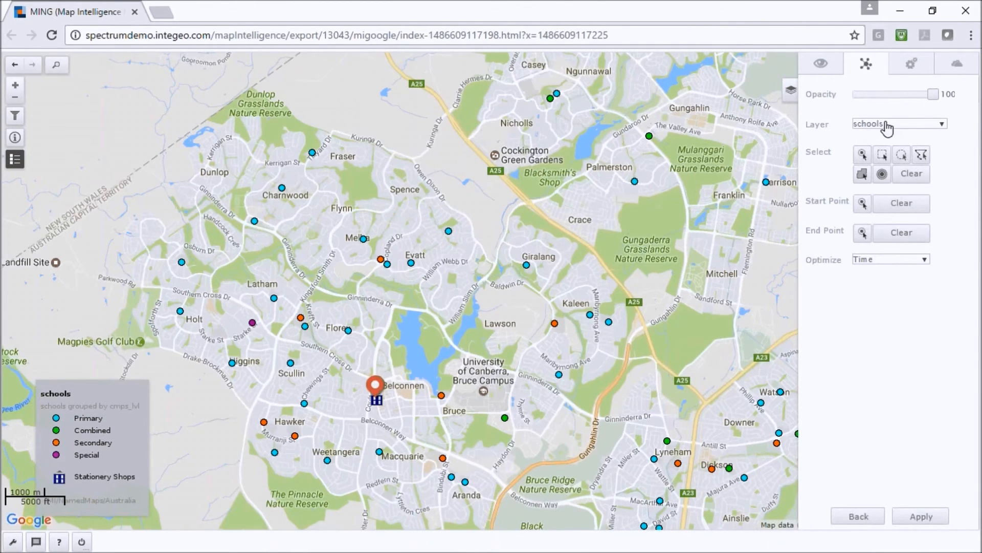
Select the schools to visit by drawing a six-sided polygon around the Belconnen area, from Holt and Aranda up to Nicholls
left_click(921, 155)
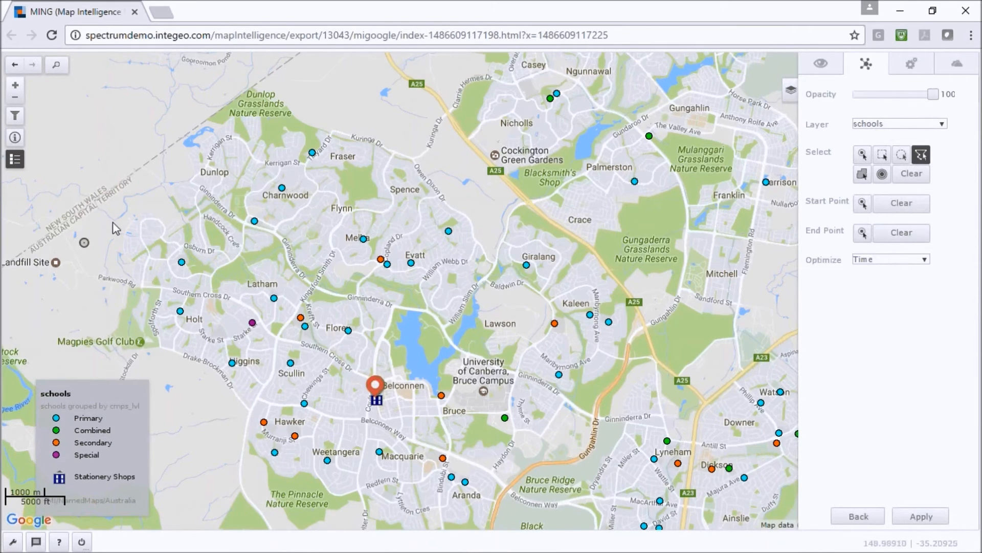
left_click(157, 244)
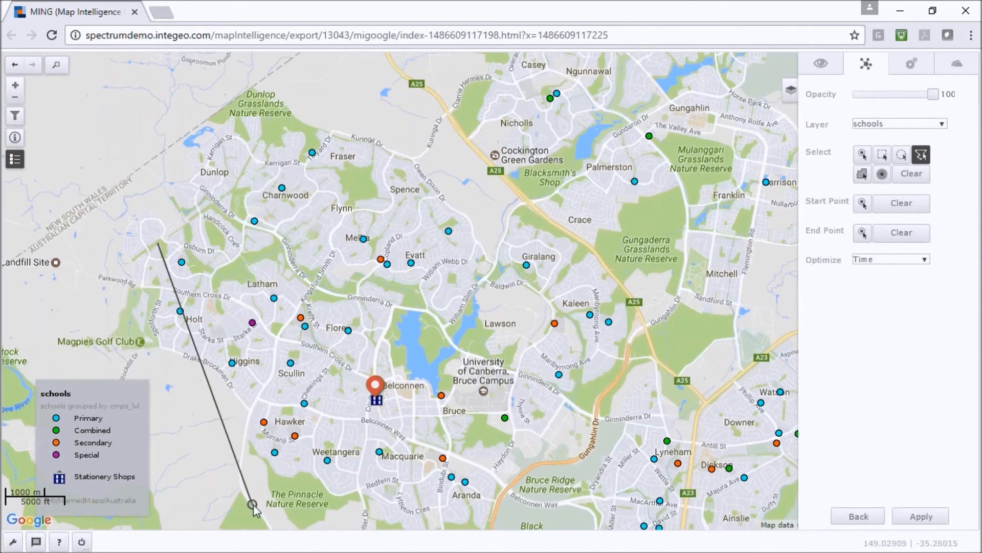
left_click(253, 504)
left_click(499, 500)
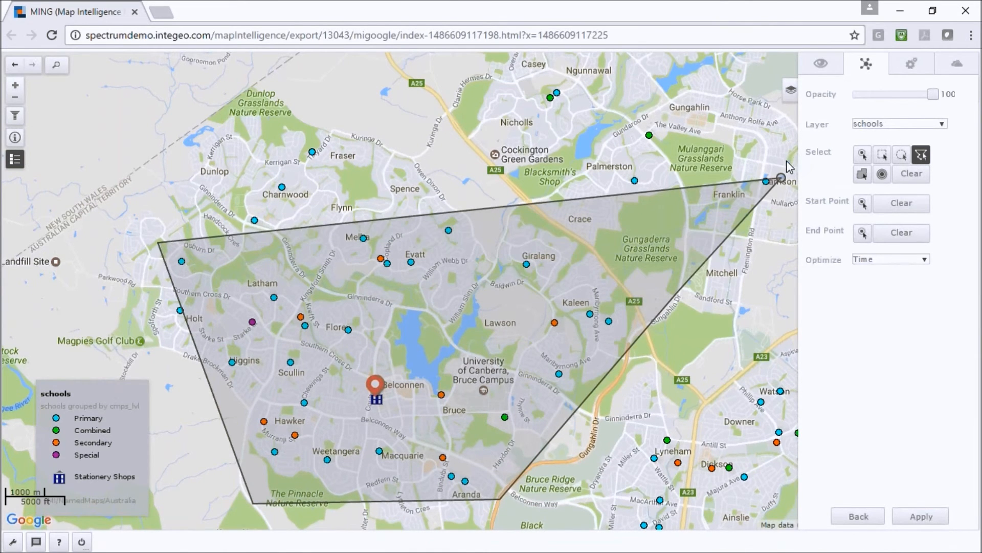
left_click(617, 87)
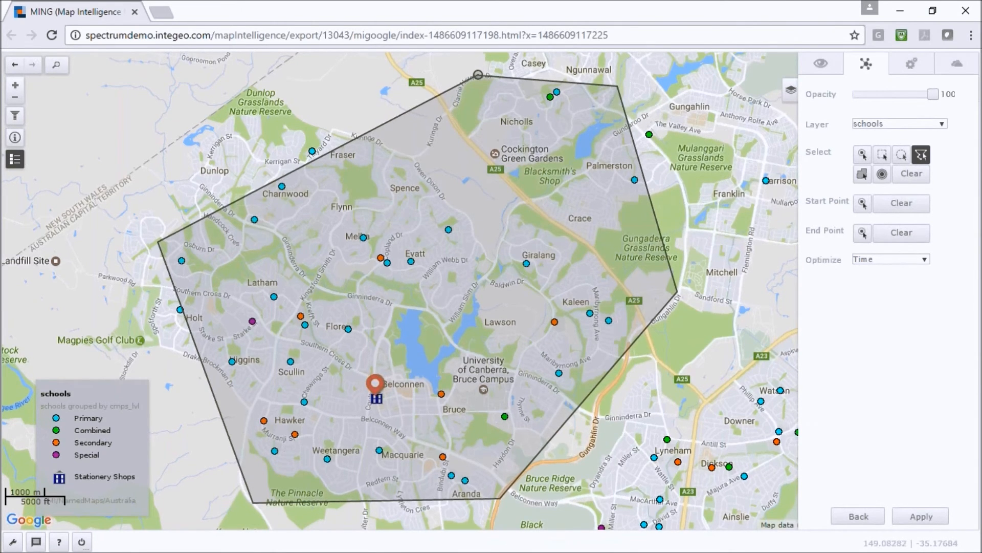
double_click(480, 75)
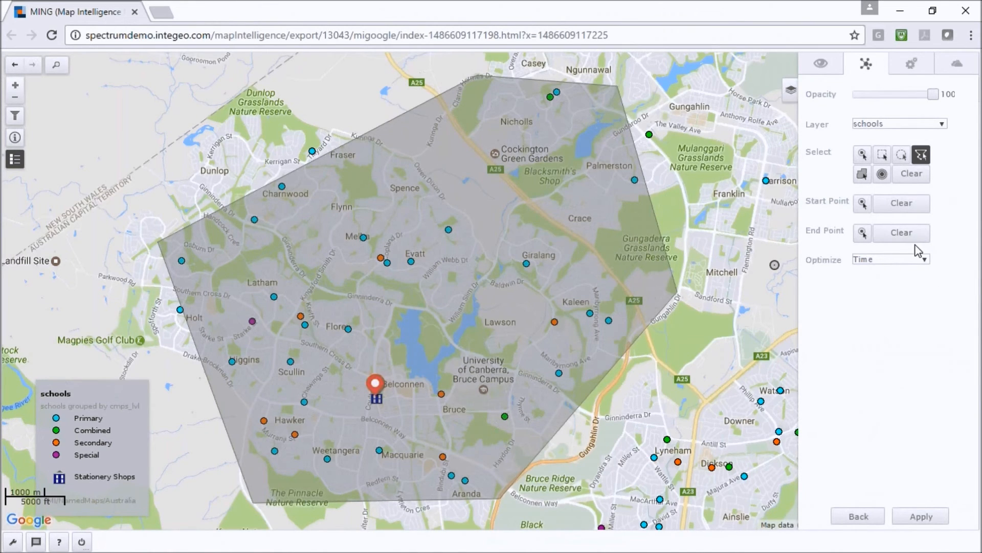
Keep the route optimized by Time and apply the routing to the selected schools
left_click(927, 263)
left_click(925, 261)
left_click(930, 518)
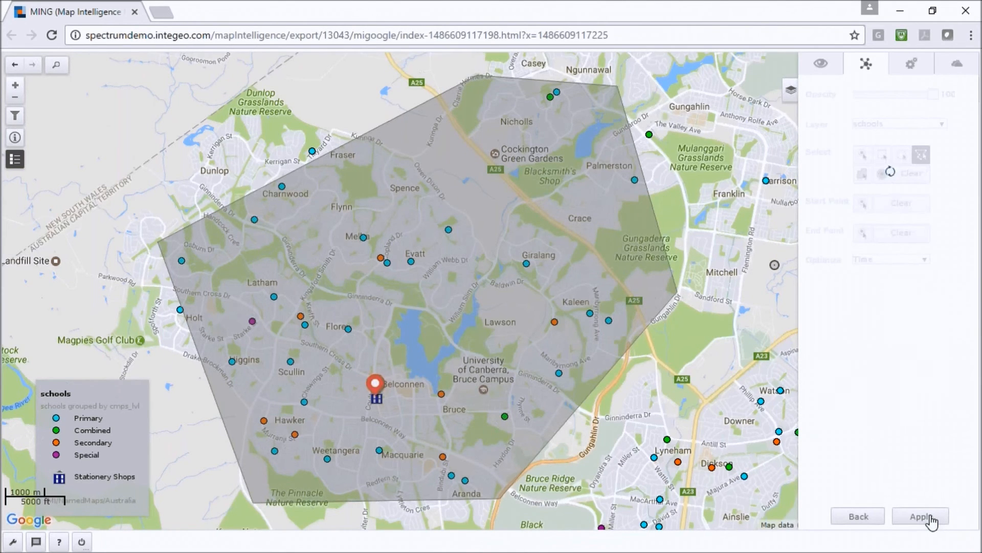